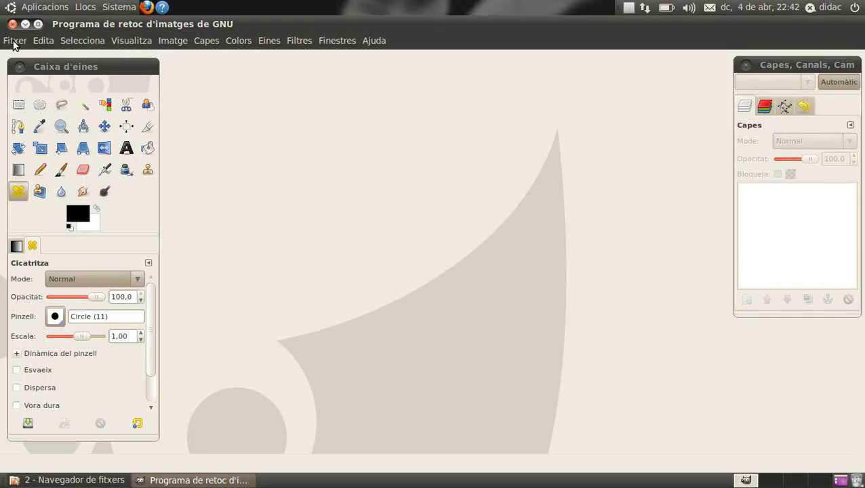
Step: Open the portrait Imatge_Activitat_millorar_1.jpg from the Mòdul 5 folder
left_click(30, 93)
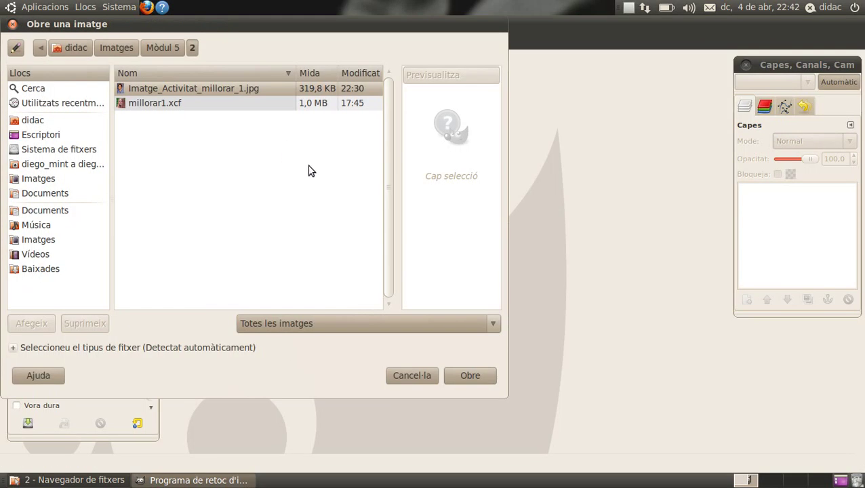
left_click(212, 91)
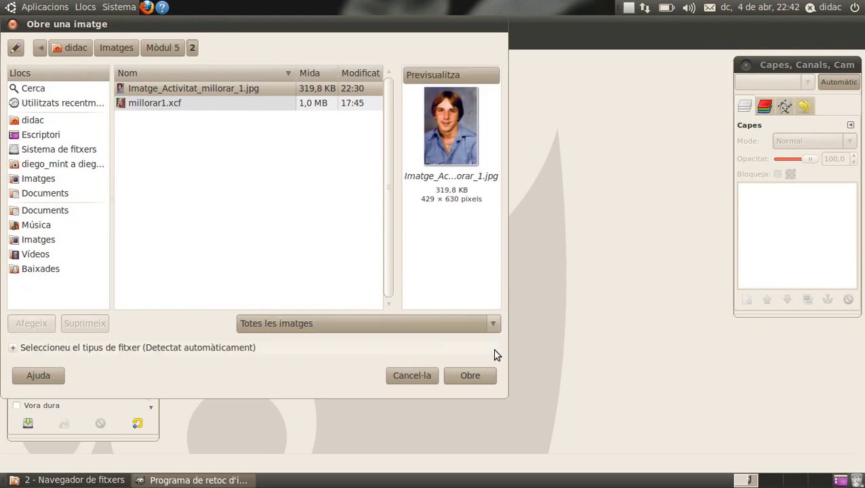
left_click(473, 376)
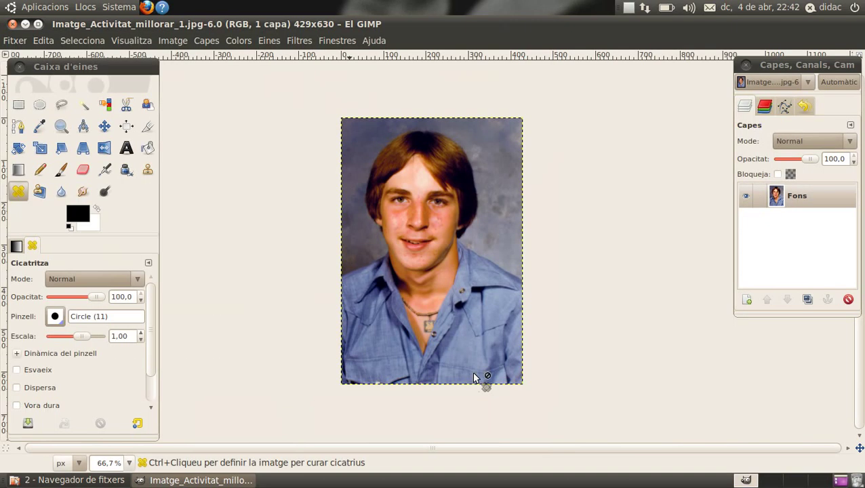
Step: Heal a forehead blemish with the Heal tool, sampling clean forehead skin as source
key("ctrl")
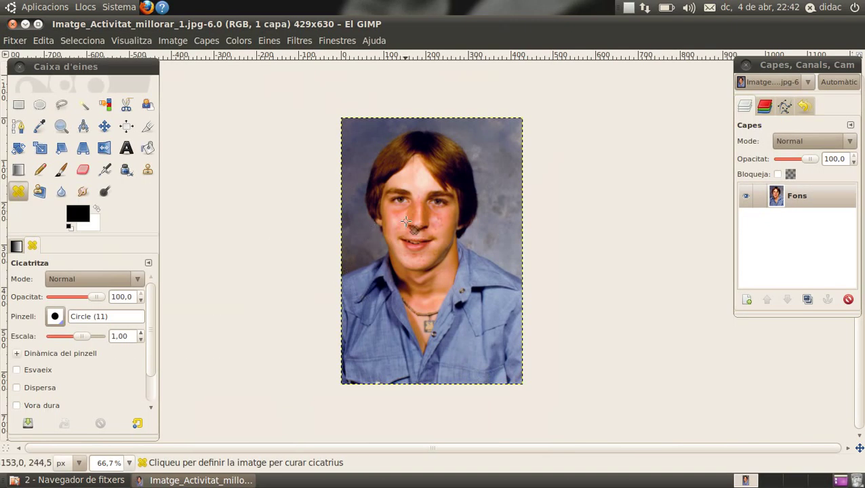
scroll(404, 221, "up", 2)
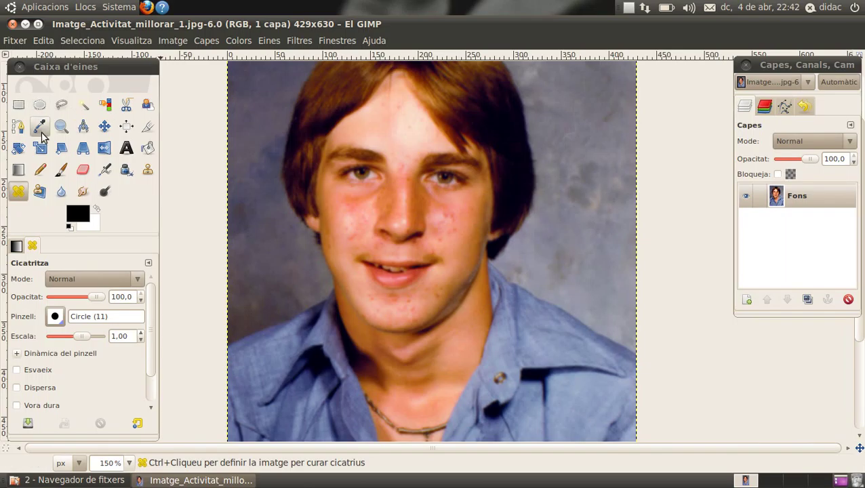
left_click(19, 192)
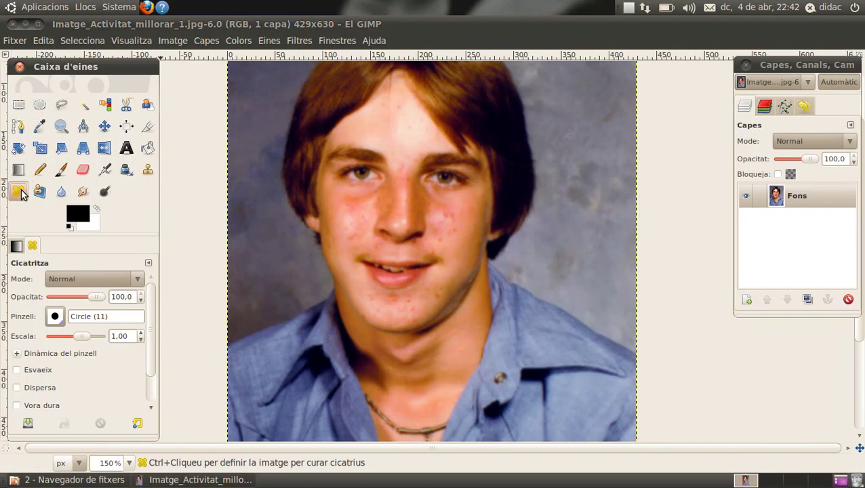
left_click(380, 122, "ctrl")
left_click(385, 100)
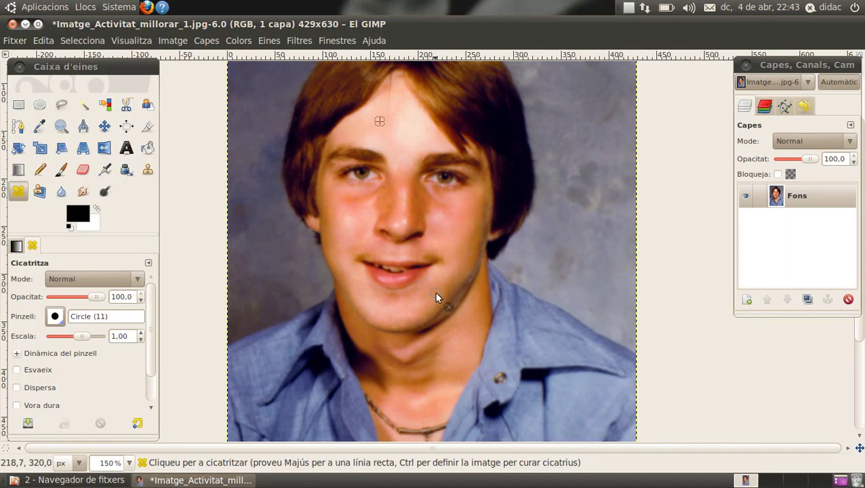
Step: Sample skin beside the nose as the new healing source for further blemishes
key("ctrl")
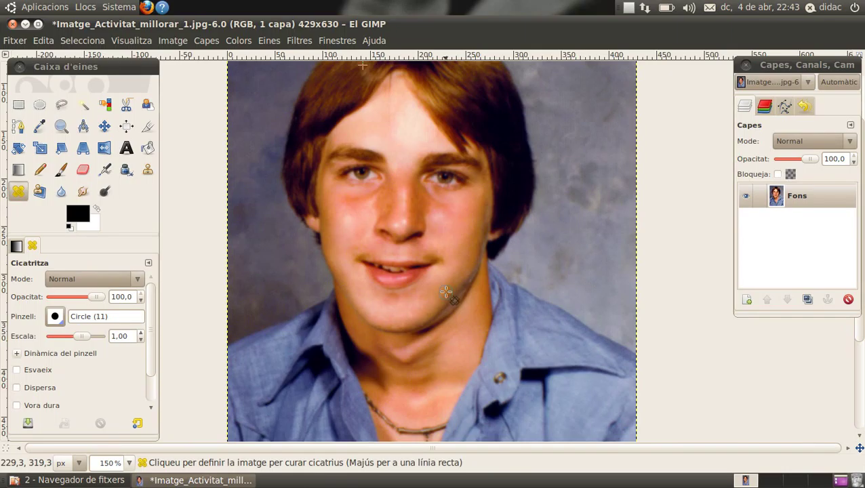
scroll(446, 292, "up", 2)
left_click(392, 161, "ctrl")
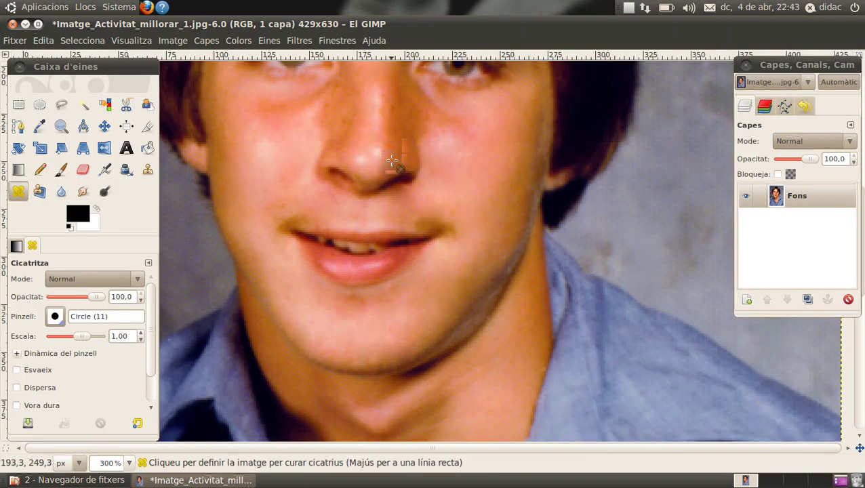
scroll(391, 161, "down", 2)
scroll(377, 110, "up", 2)
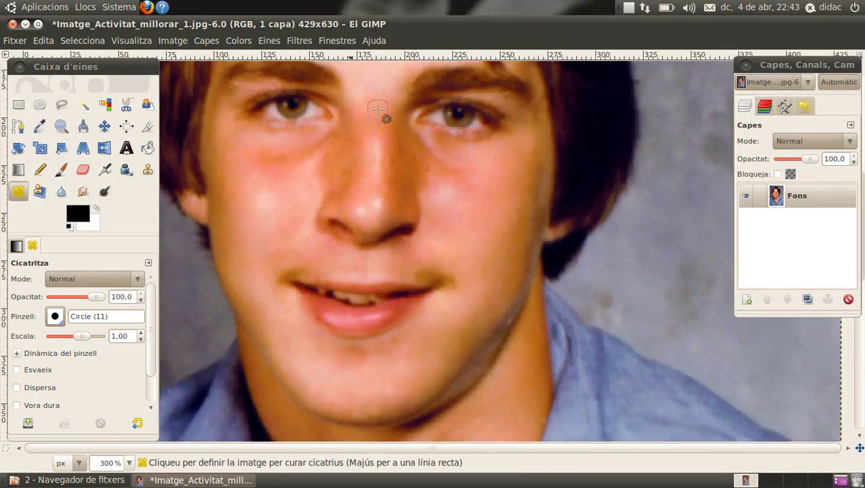
scroll(378, 111, "up", 2)
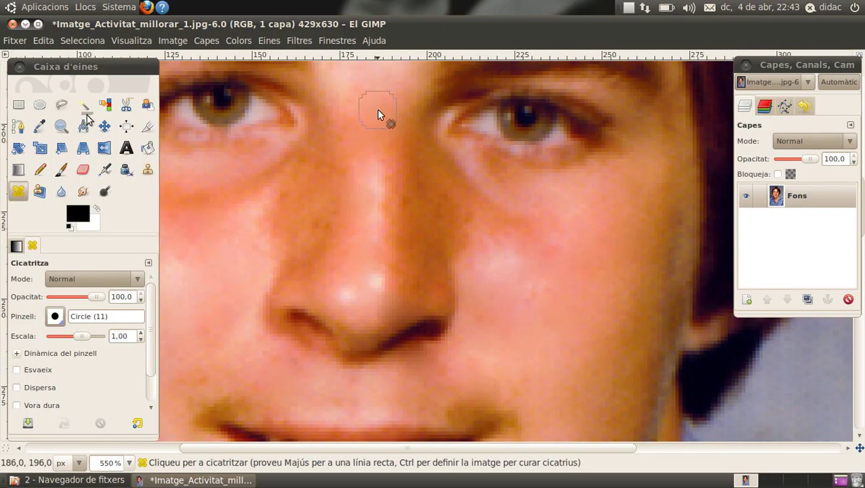
Step: Trace the left iris with Scissors Select, close the outline and convert it to a selection
left_click(126, 104)
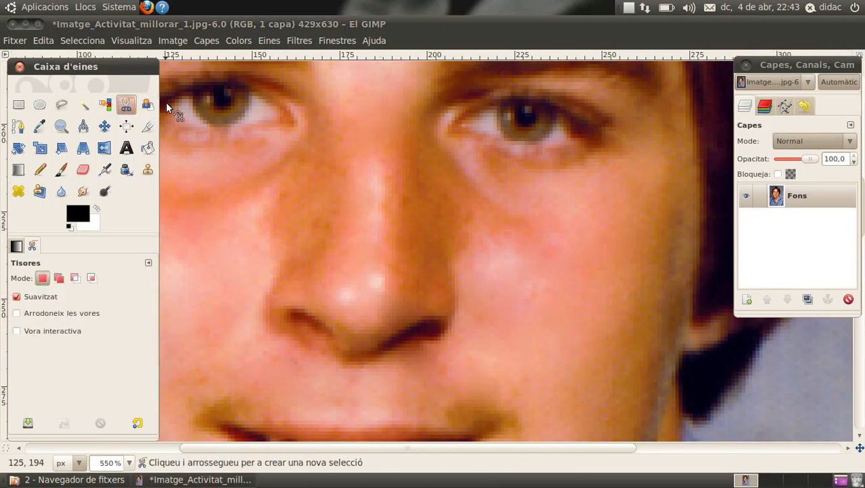
left_click(189, 86)
left_click(196, 109)
left_click(206, 119)
left_click(219, 122)
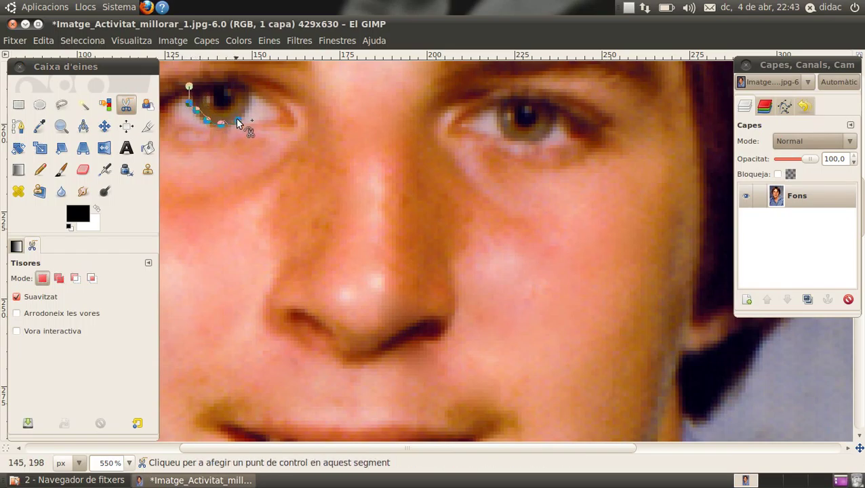
left_click(247, 107)
left_click(250, 92)
left_click(235, 83)
left_click(189, 86)
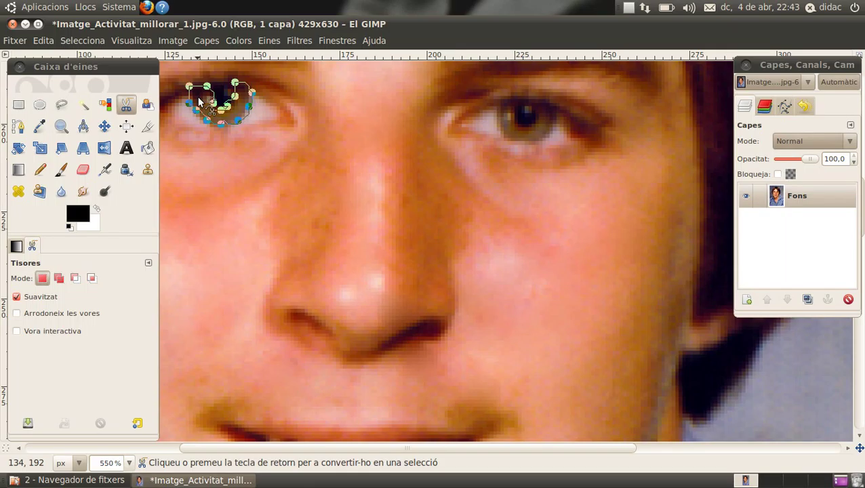
left_click(199, 100)
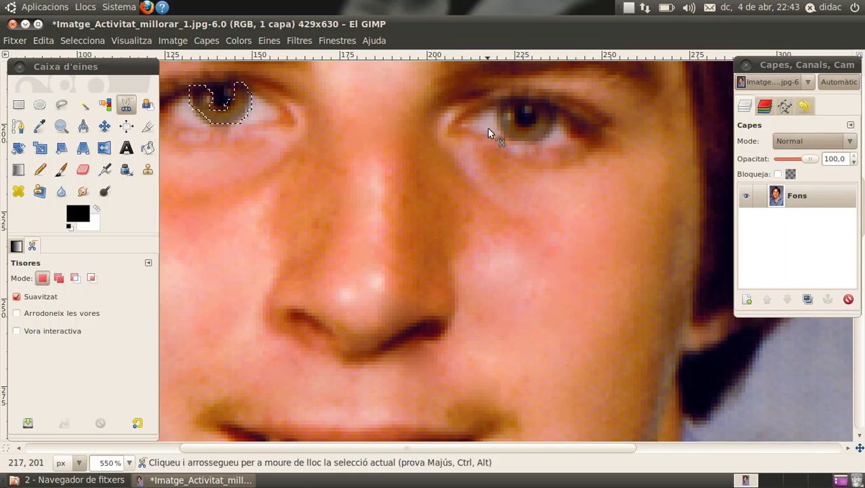
key("shift")
Step: Trace scissors points down the right iris, along its lower lid and up its right side
left_click(497, 106)
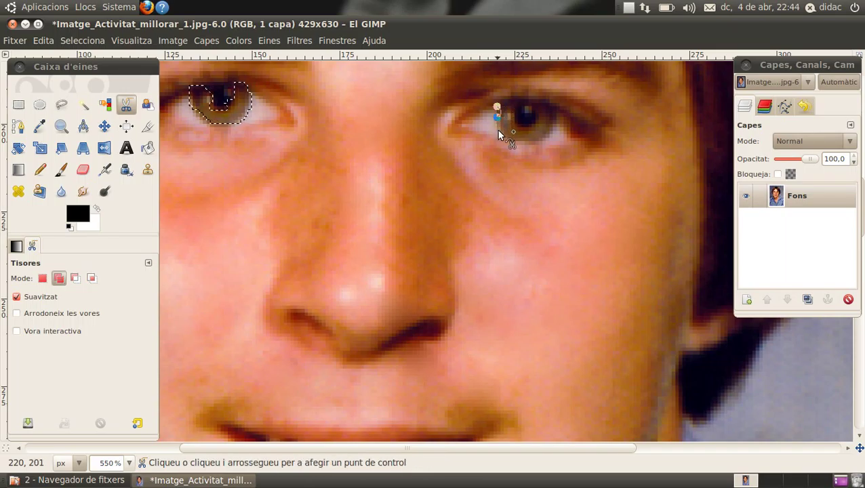
left_click(500, 130)
left_click(507, 139)
left_click(528, 140)
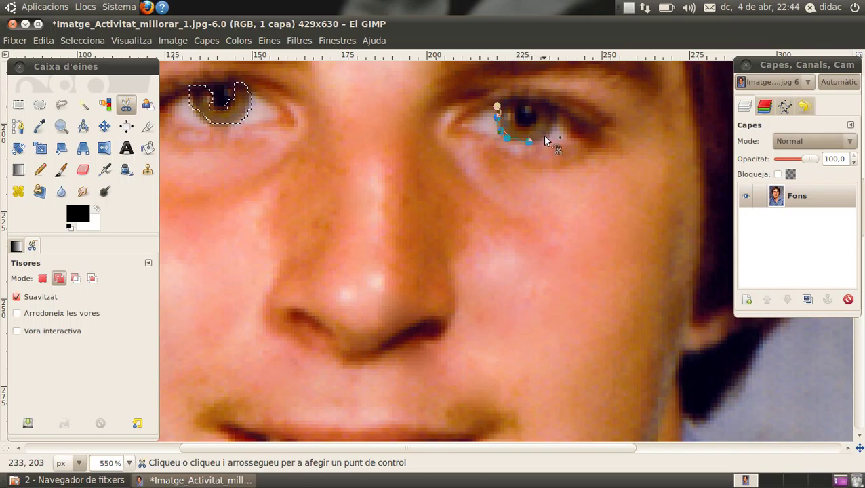
left_click(545, 134)
left_click(552, 121)
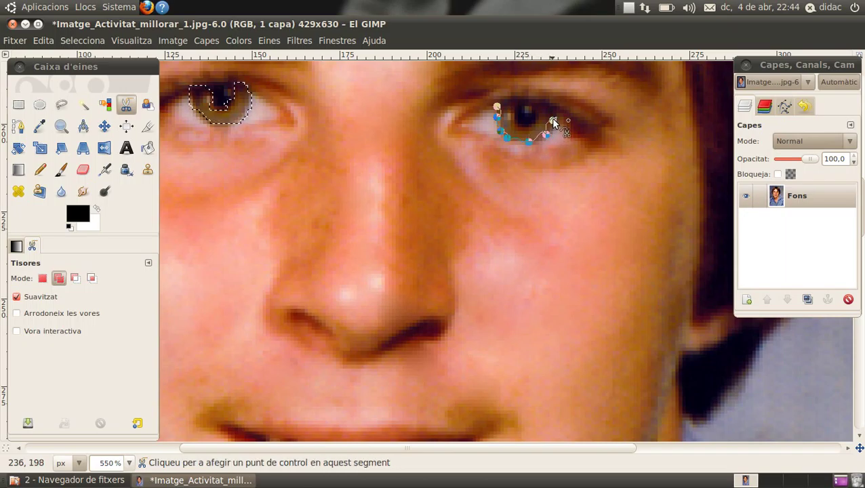
left_click(554, 109)
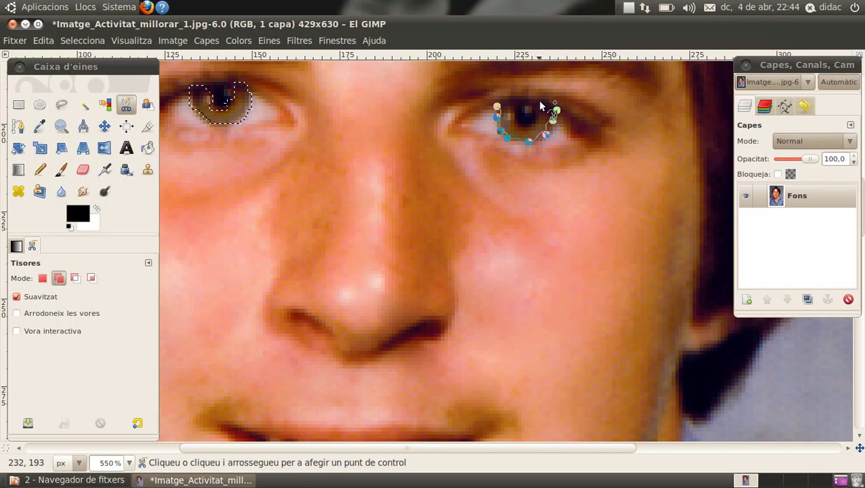
Step: Finish and close the right iris outline, adding it to the eye selection
left_click(535, 101)
left_click(531, 128)
left_click(517, 123)
left_click(511, 101)
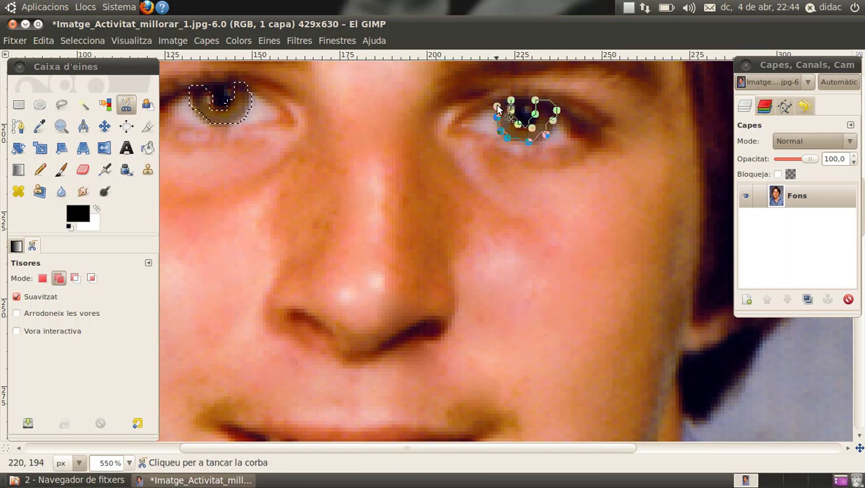
left_click(497, 109)
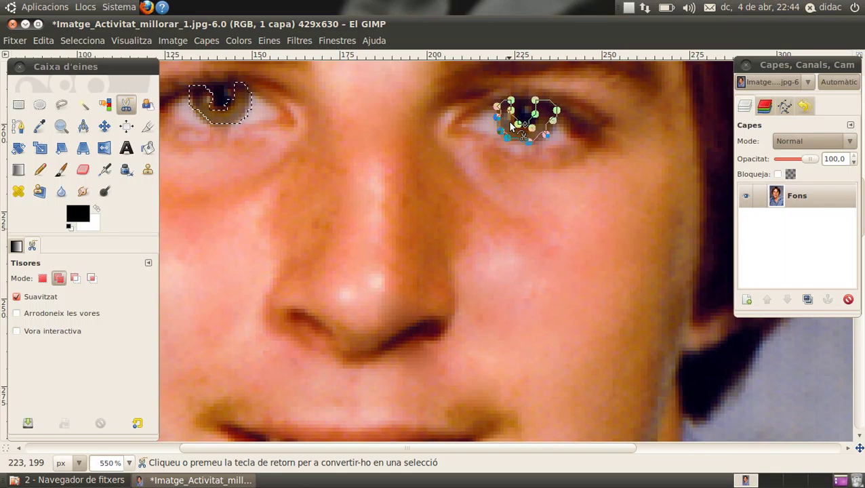
left_click(511, 126, "shift")
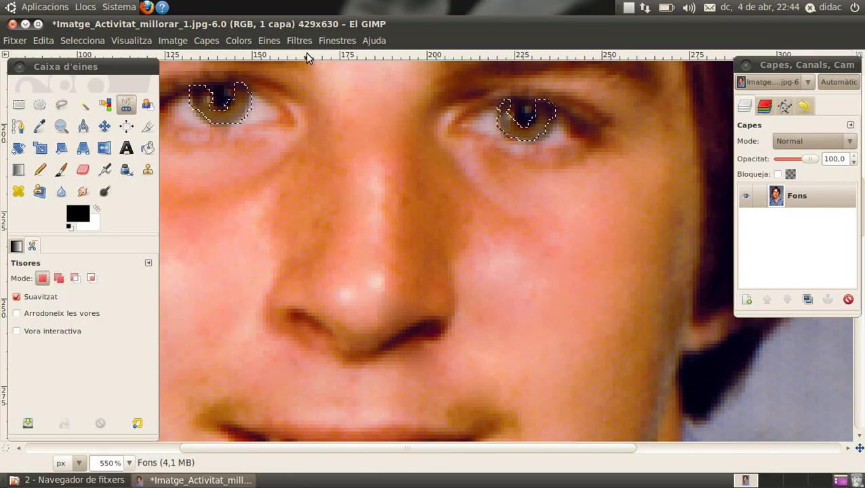
Step: Apply a midtone Color Balance of Cyan–Red -28 and Magenta–Green 21 to the irises
left_click(242, 42)
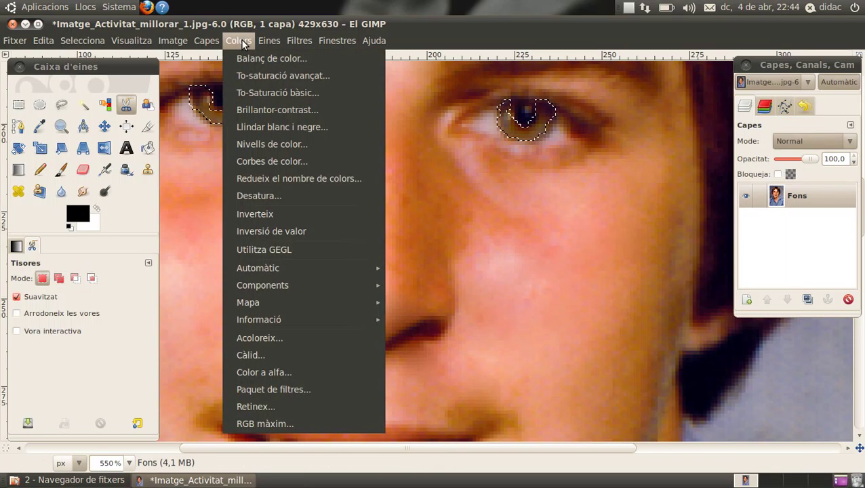
left_click(243, 58)
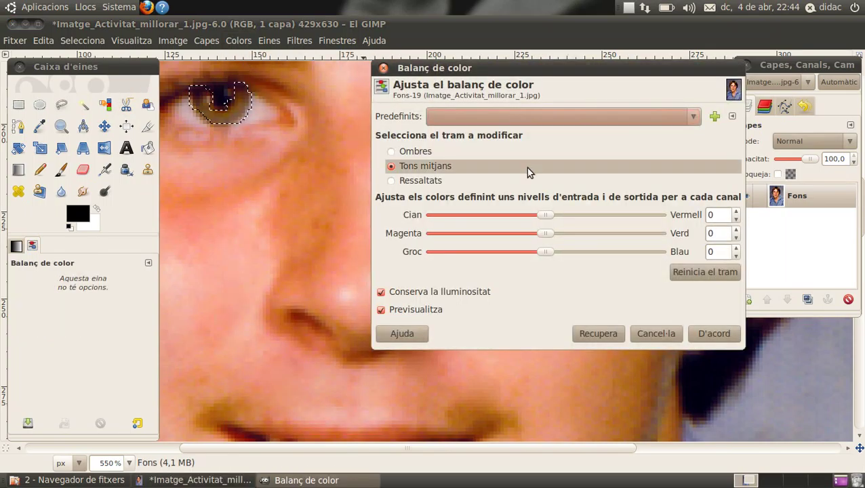
mouse_move(546, 214)
left_mouse_down()
mouse_move(514, 215)
mouse_move(568, 234)
left_mouse_up()
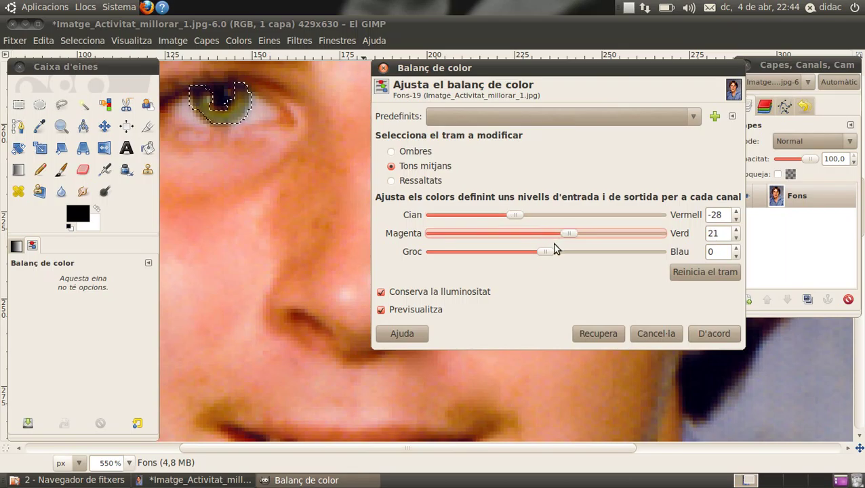
left_click(701, 332)
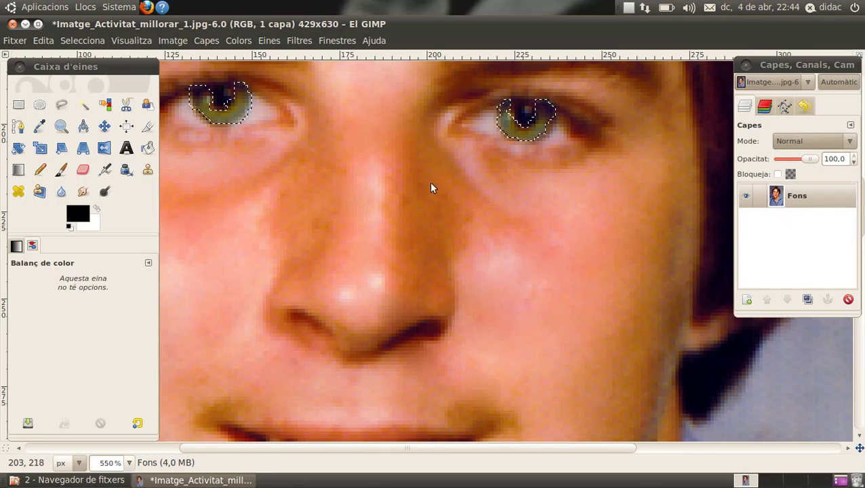
key("minus")
key("minus")
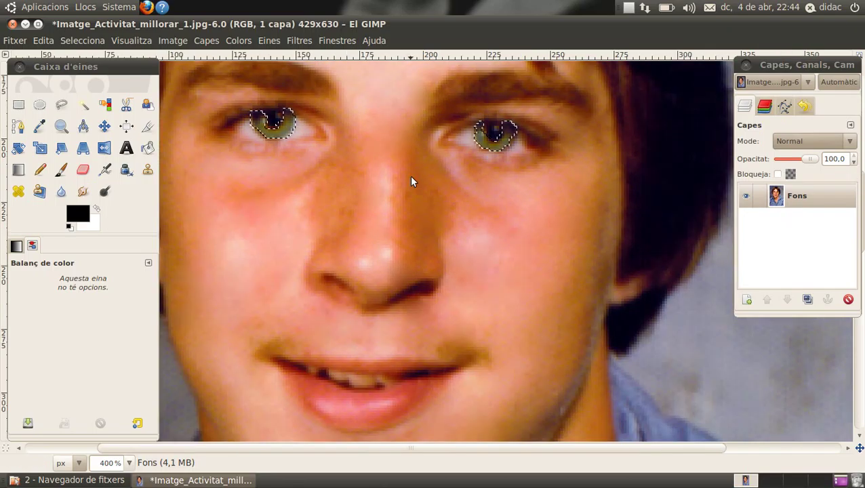
key("minus")
key("minus")
key("minus")
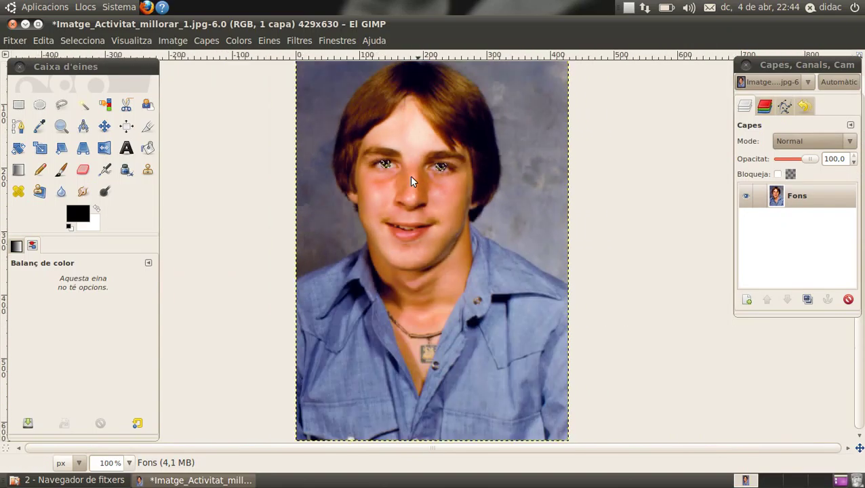
key("minus")
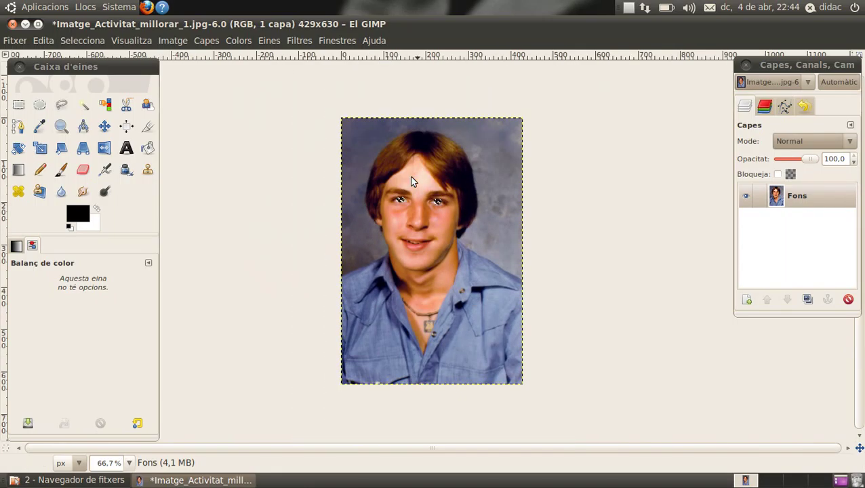
Step: Switch back to Scissors Select with the portrait viewed at 100% zoom
left_click(126, 105)
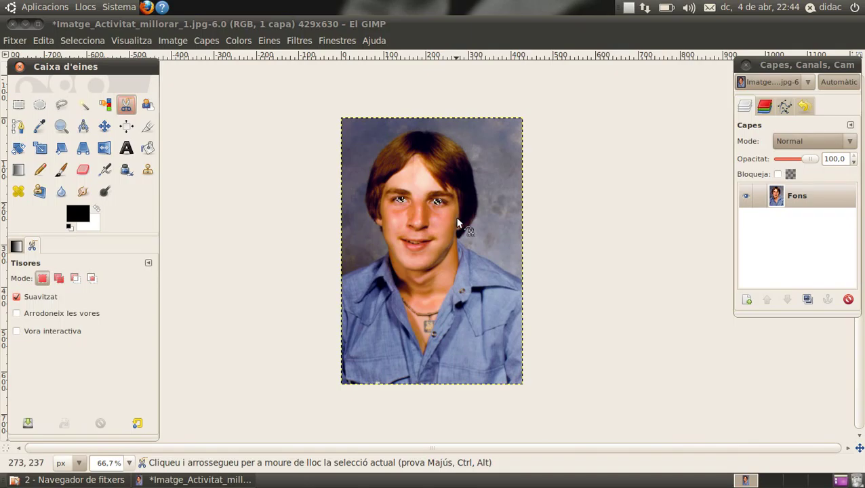
key("plus")
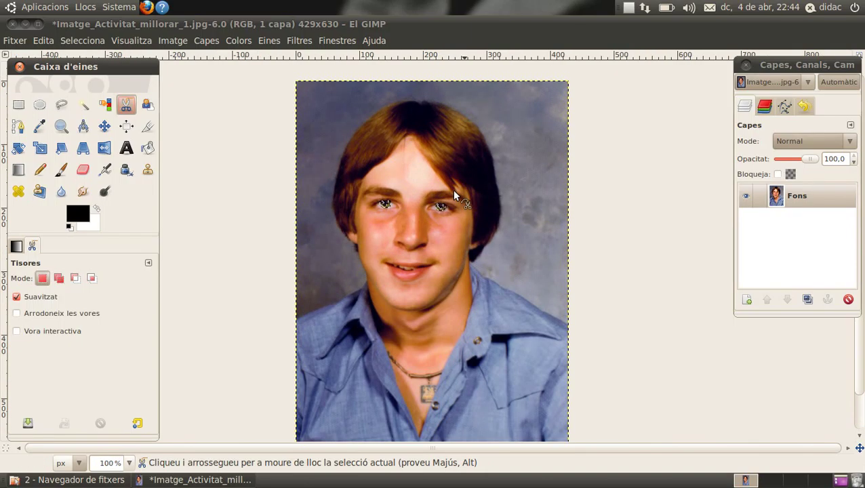
key("plus")
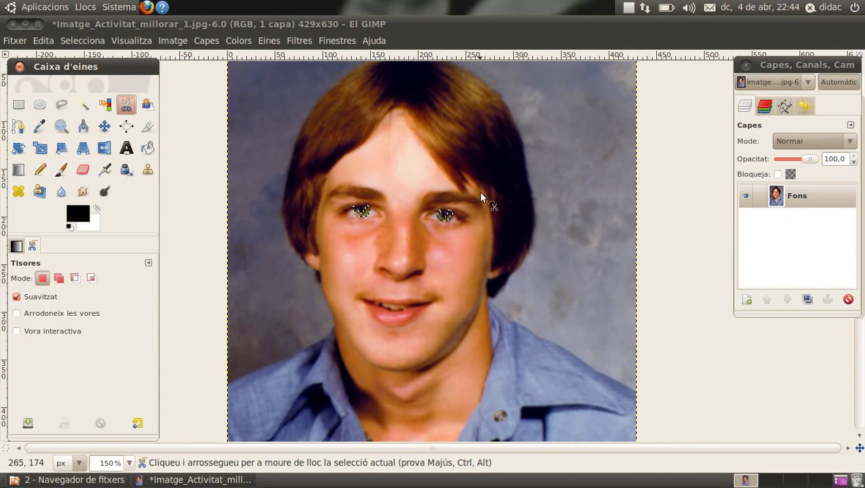
key("minus")
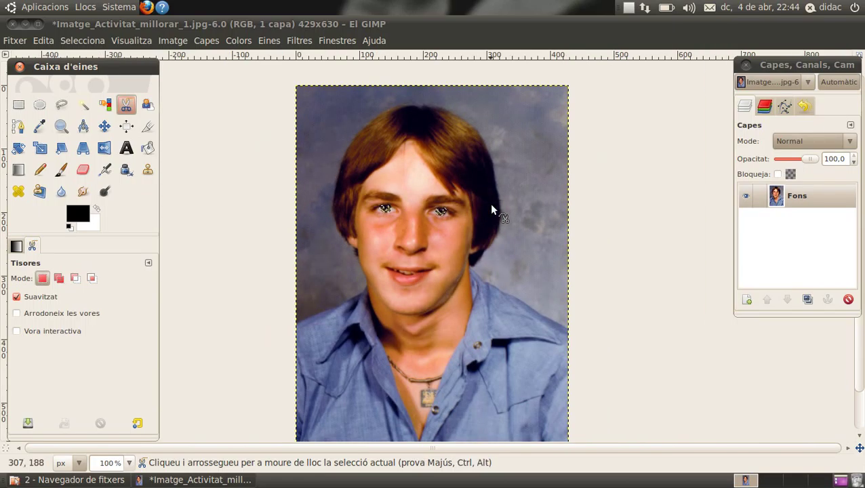
Step: Place scissors points down the hair's right edge to its tip and back up the outer side
left_click(471, 208)
left_click(471, 229)
left_click(472, 242)
left_click(470, 253)
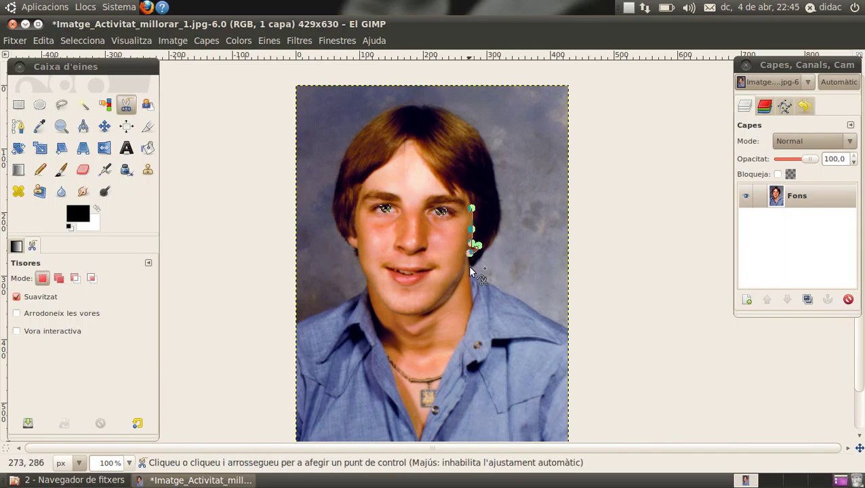
left_click(471, 265)
left_click(487, 248)
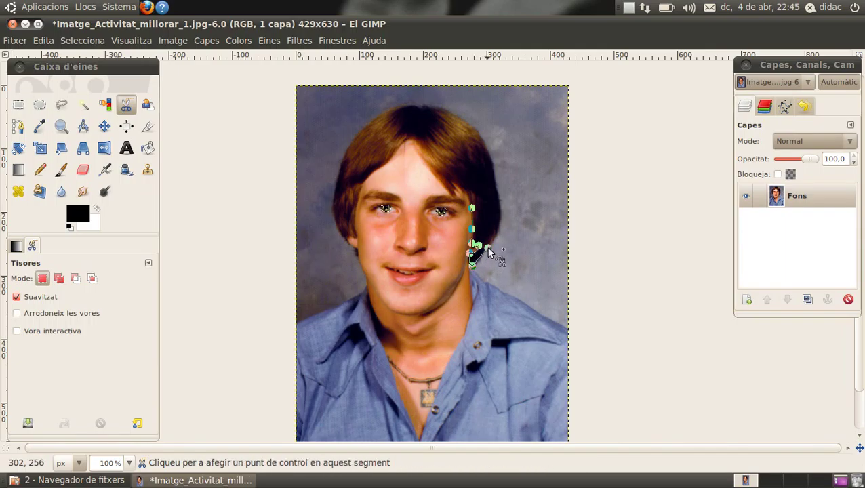
left_click(500, 222)
left_click(496, 190)
left_click(486, 153)
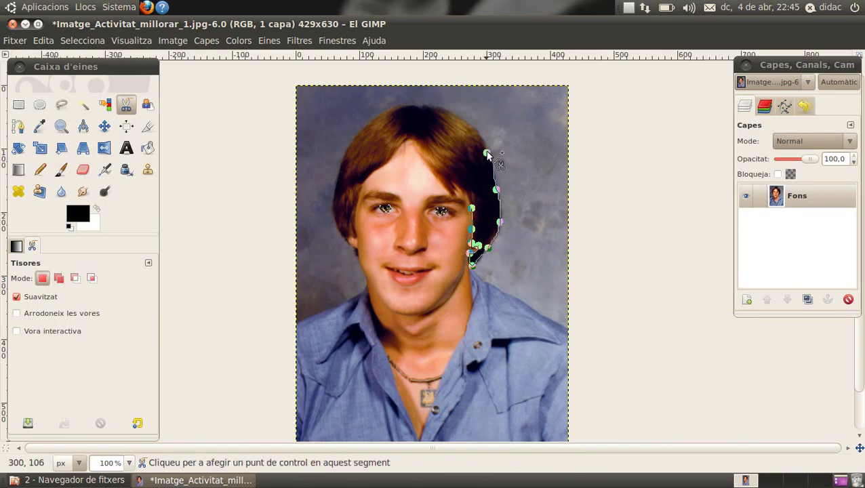
Step: Continue the hair outline over the crown and down the left side to the cheek
left_click(470, 124)
left_click(431, 107)
left_click(405, 104)
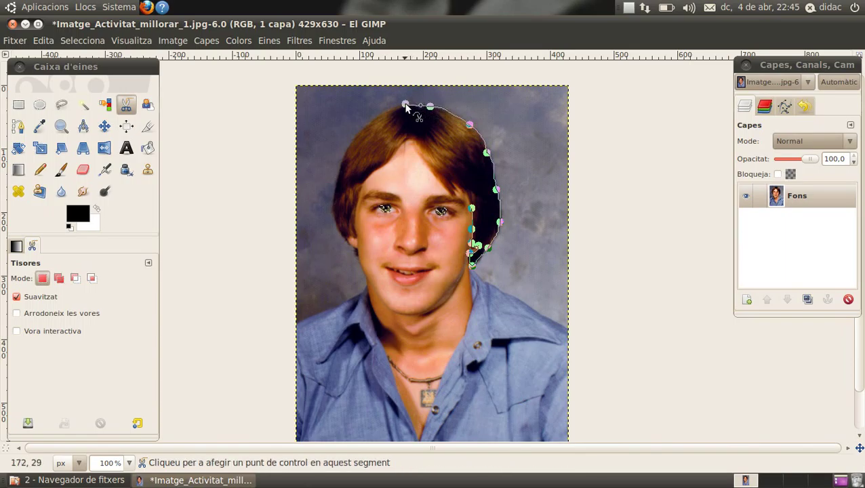
left_click(377, 115)
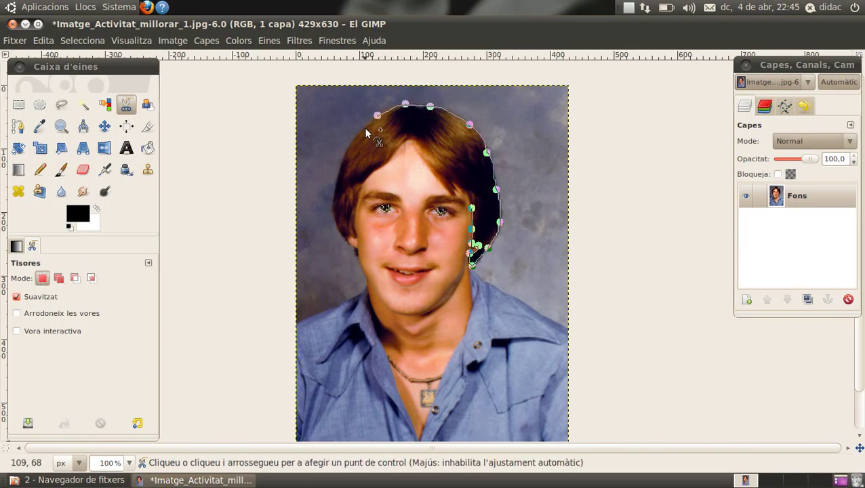
left_click(352, 137)
left_click(341, 162)
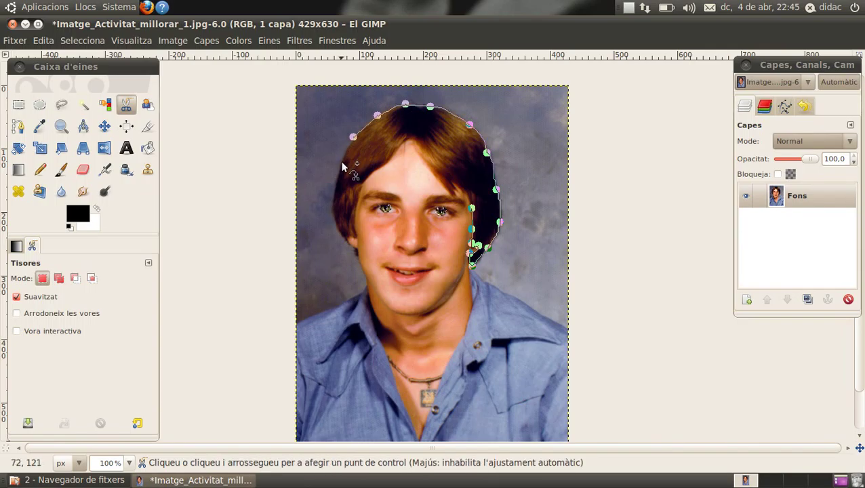
left_click(336, 184)
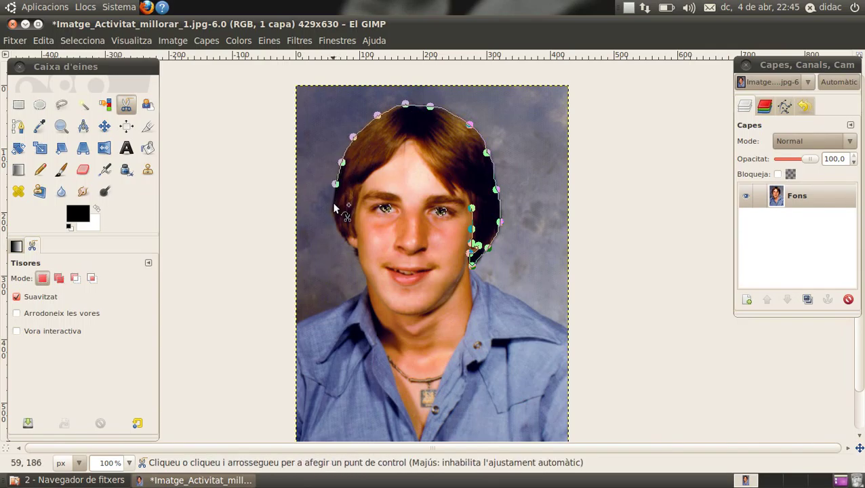
left_click(331, 210)
left_click(338, 226)
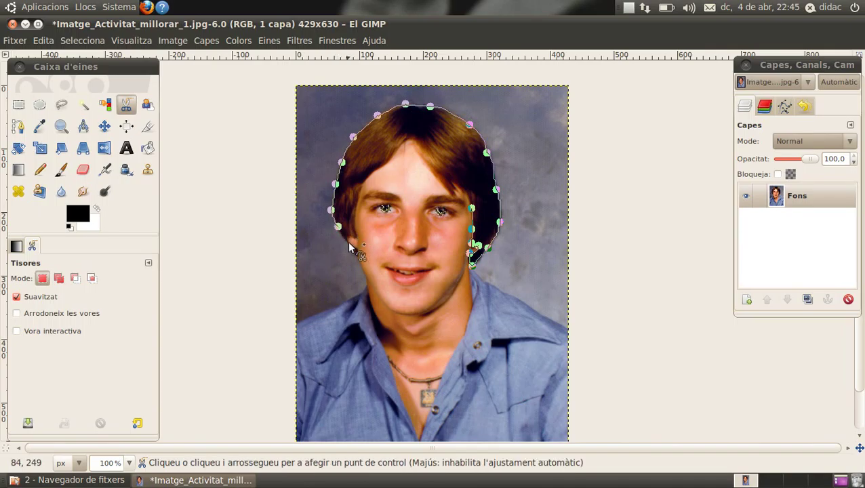
left_click(345, 238)
Step: Trace the hairline from the left cheek up the forehead to the fringe's peak
left_click(353, 211)
left_click(360, 186)
left_click(374, 168)
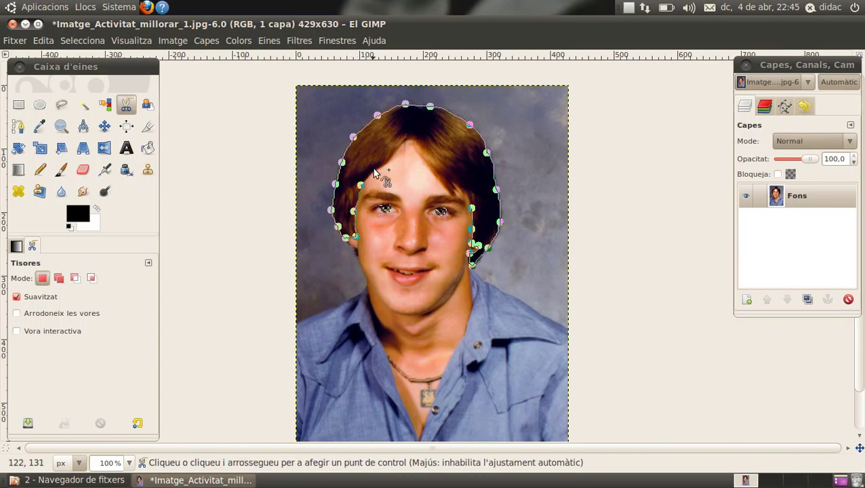
left_click(388, 159)
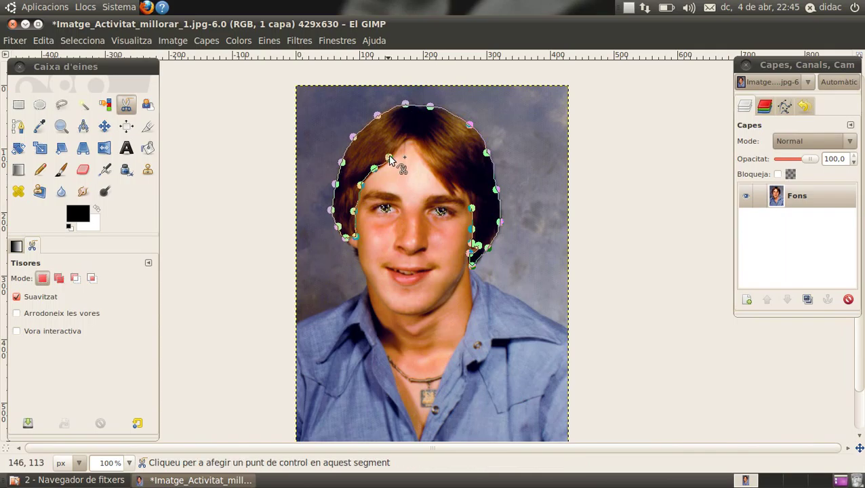
left_click(401, 143)
left_click(411, 139)
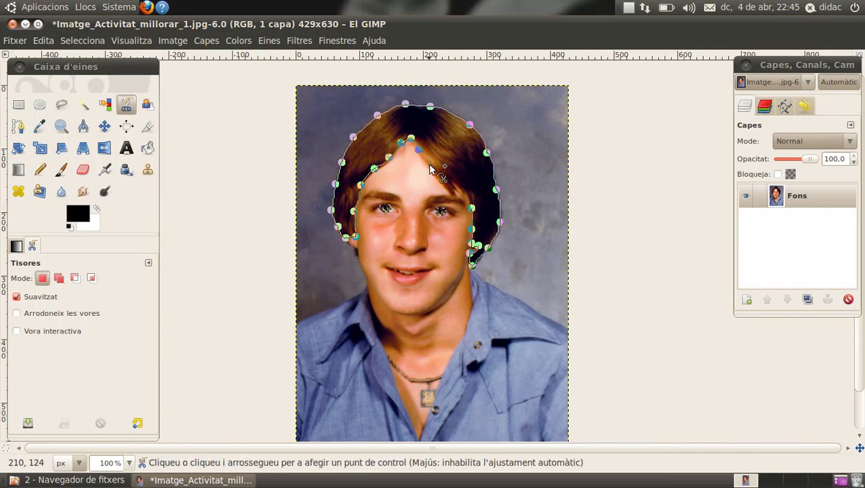
Step: Follow the fringe down to the right temple, close the outline and convert it to a selection
left_click(432, 170)
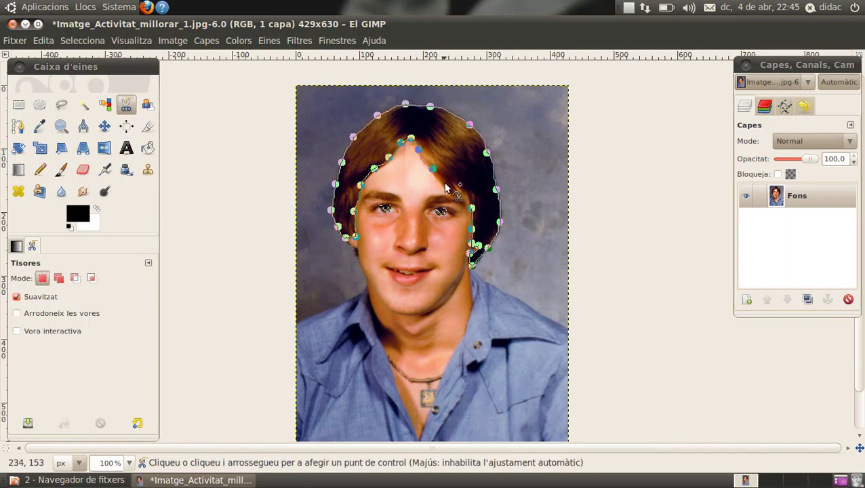
left_click(447, 187)
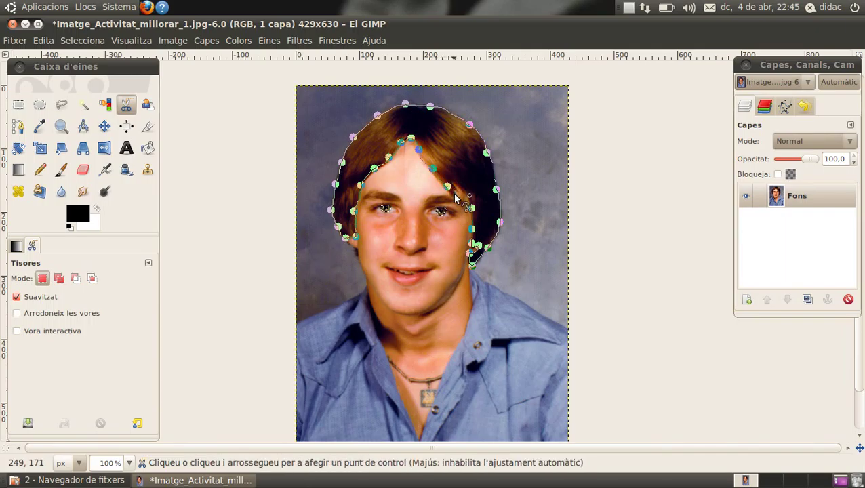
left_click(458, 191)
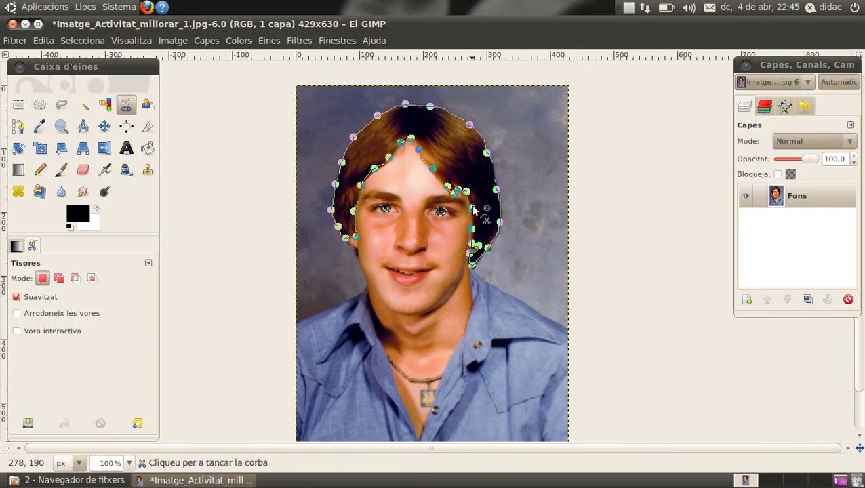
left_click(472, 209)
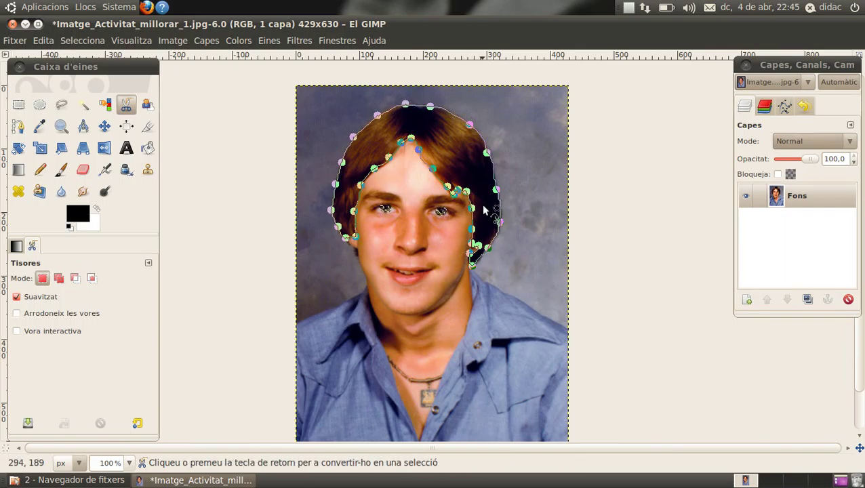
left_click(484, 211)
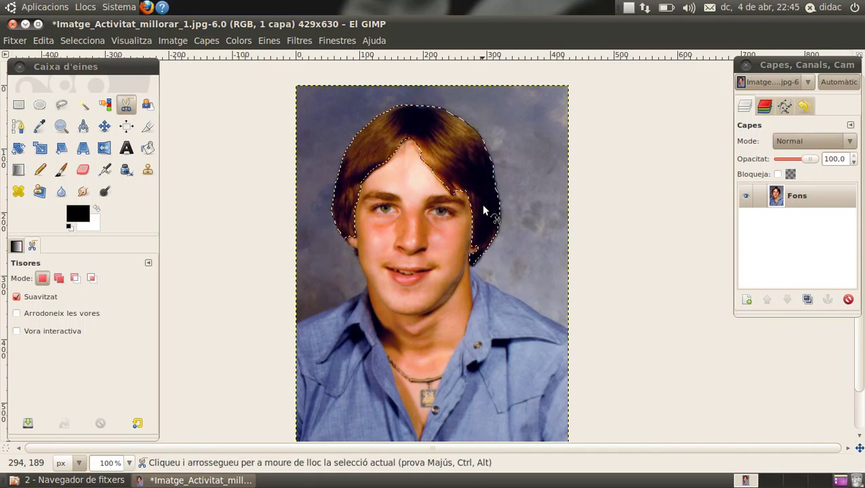
left_click(240, 40)
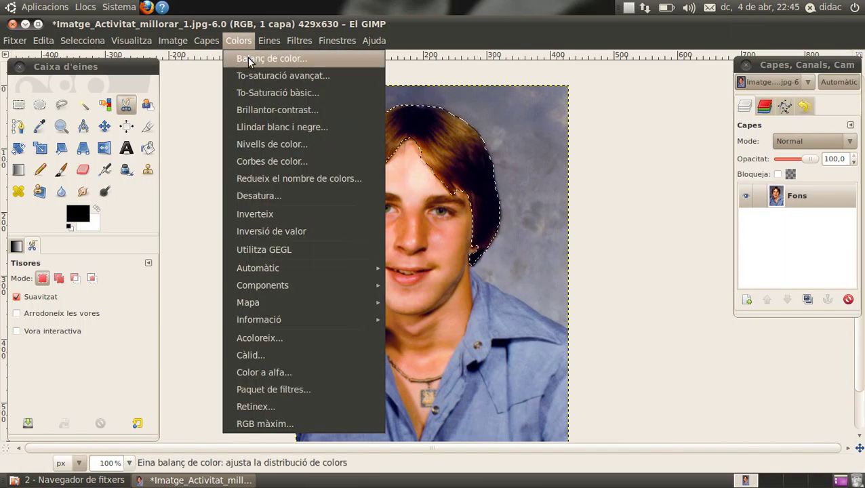
Step: Give the hair midtones Color Balance Cyan–Red −36, Magenta–Green −21 and Yellow–Blue −72
left_click(248, 58)
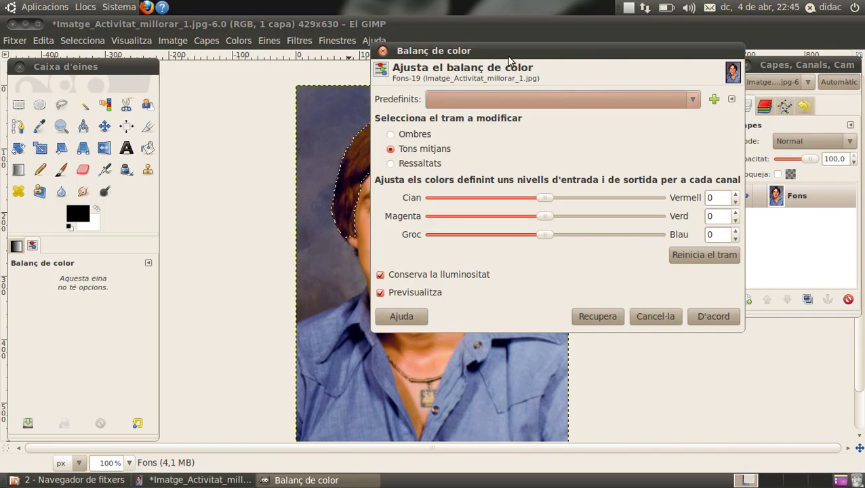
left_click_drag(508, 56, 677, 55)
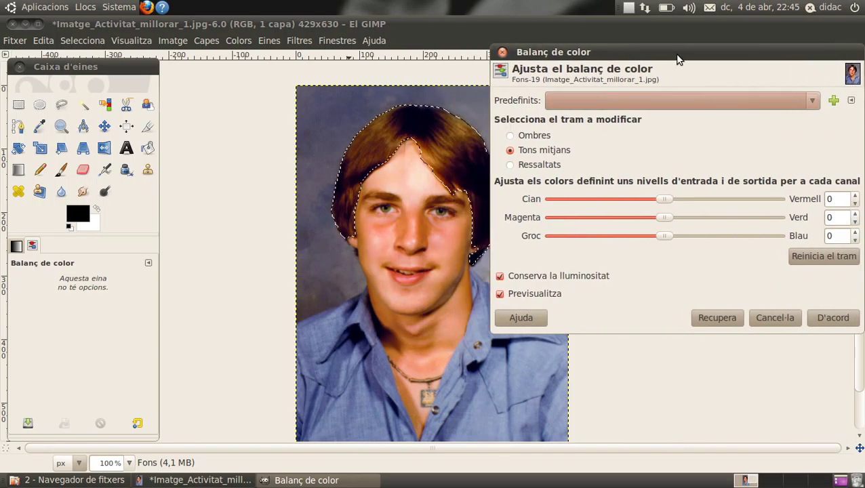
left_click_drag(663, 201, 623, 196)
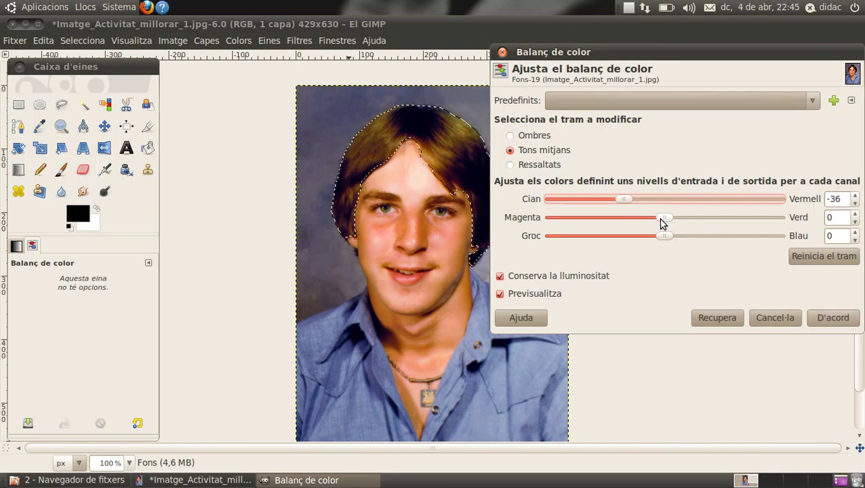
mouse_move(664, 218)
left_mouse_down()
mouse_move(702, 218)
mouse_move(648, 219)
left_mouse_up()
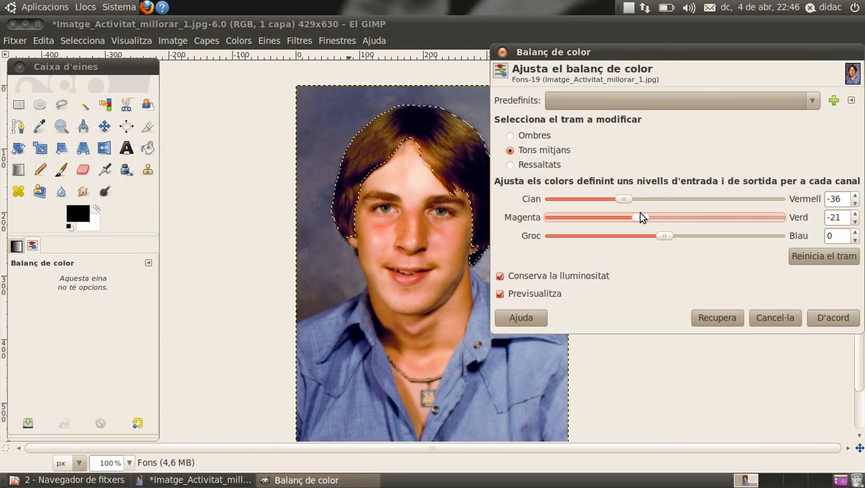
mouse_move(664, 236)
left_mouse_down()
mouse_move(752, 236)
mouse_move(587, 232)
left_mouse_up()
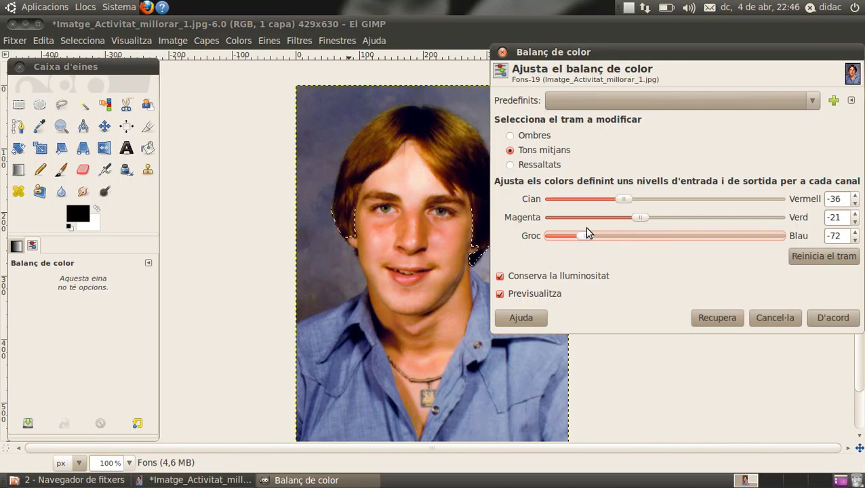
left_click(832, 318)
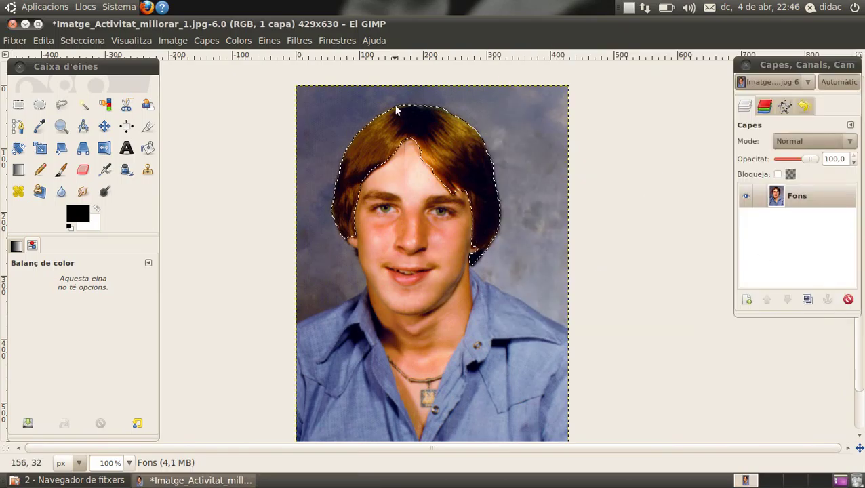
Step: Clear the hair selection via Select > None
left_click(92, 39)
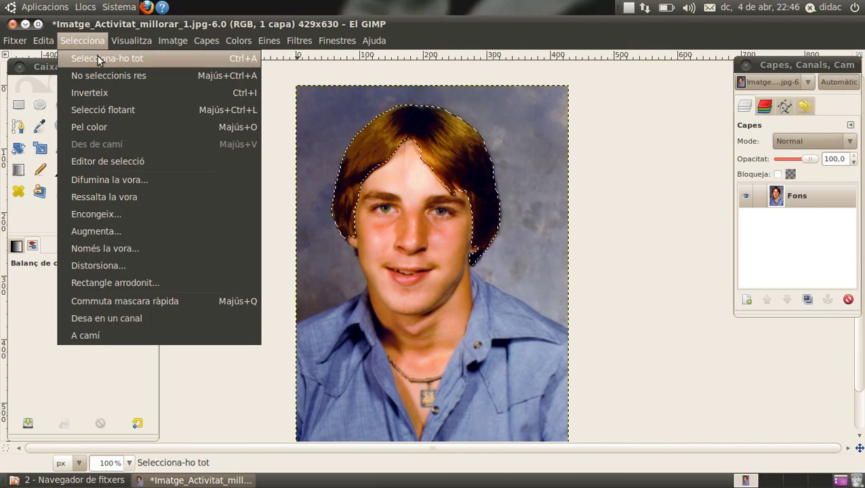
left_click(101, 74)
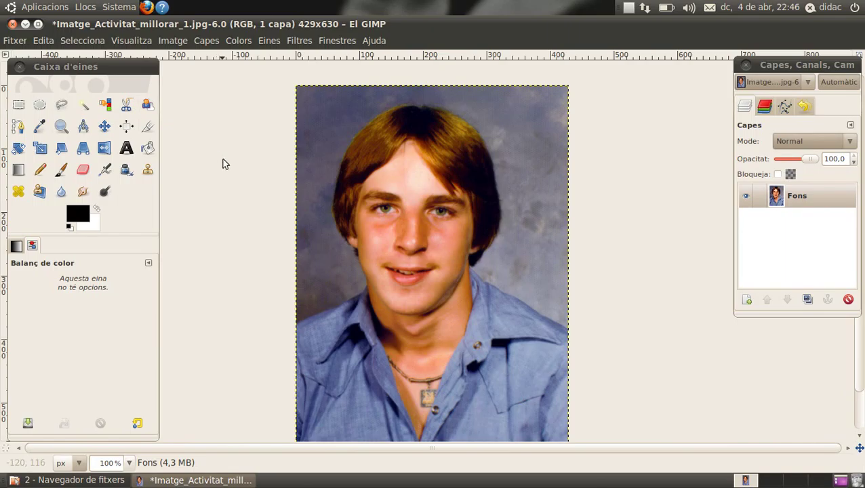